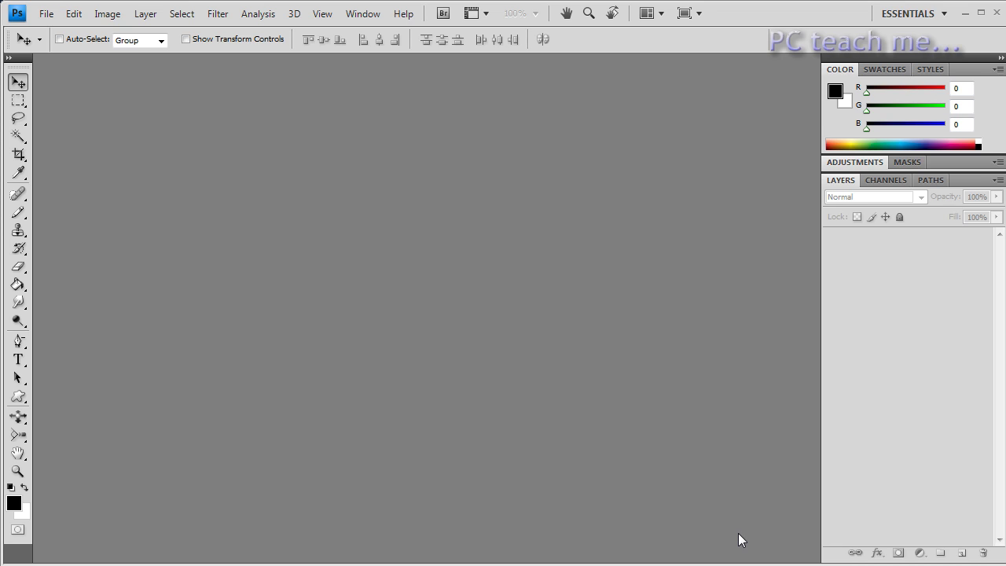
# Step: Open Warwick Castle Final.png from the recent files list
pyautogui.click(45, 15)
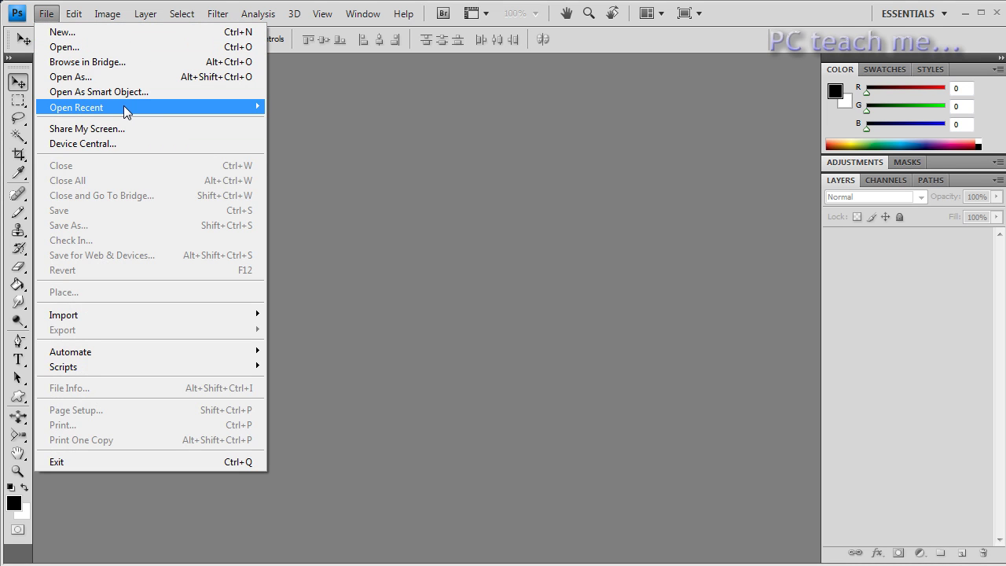
pyautogui.moveTo(123, 107)
pyautogui.click(336, 107)
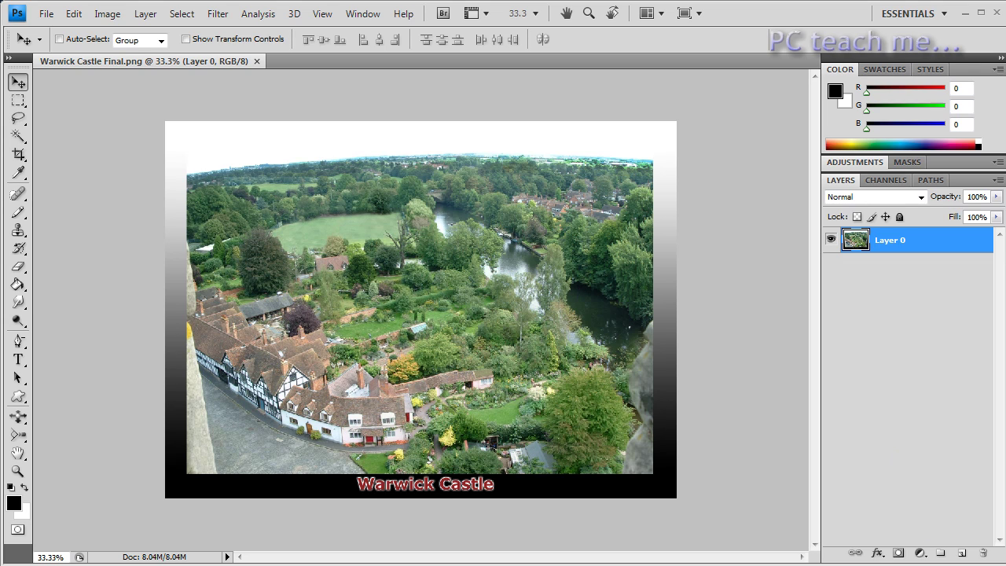
# Step: Add an empty Layer 1 above the castle photo's Layer 0
pyautogui.click(961, 555)
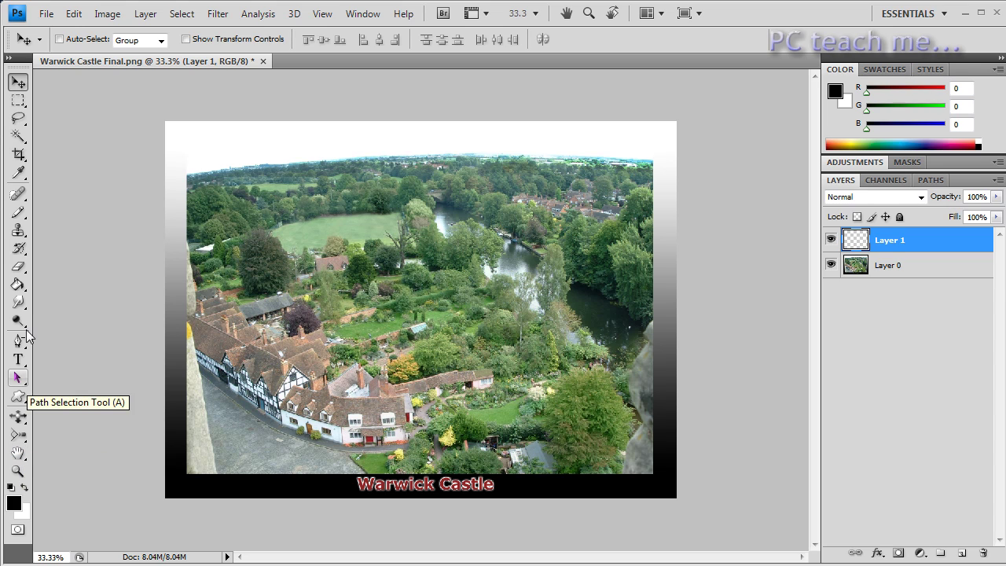
# Step: Draw the © custom shape in black over the photo's upper-left area
pyautogui.click(18, 396)
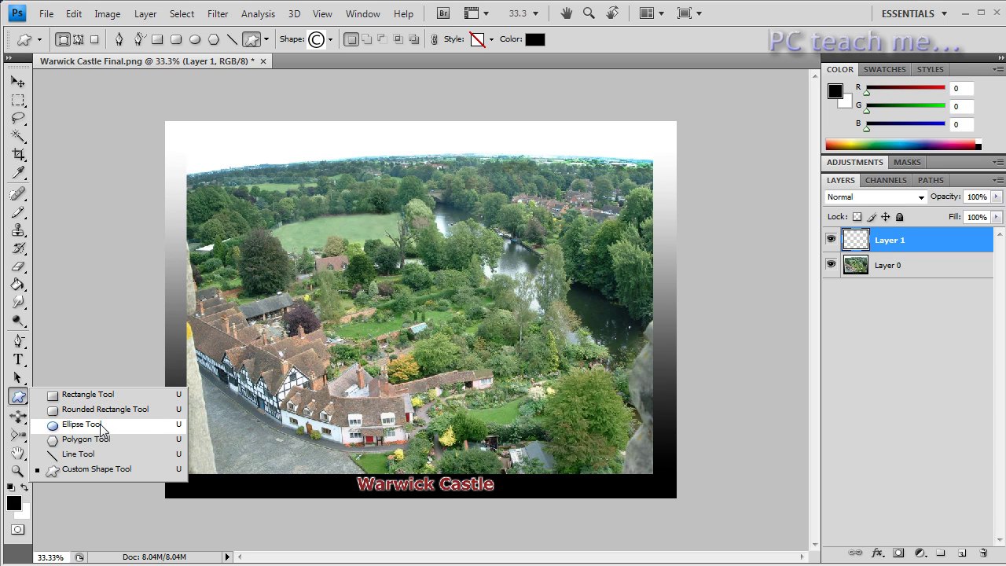
pyautogui.click(94, 470)
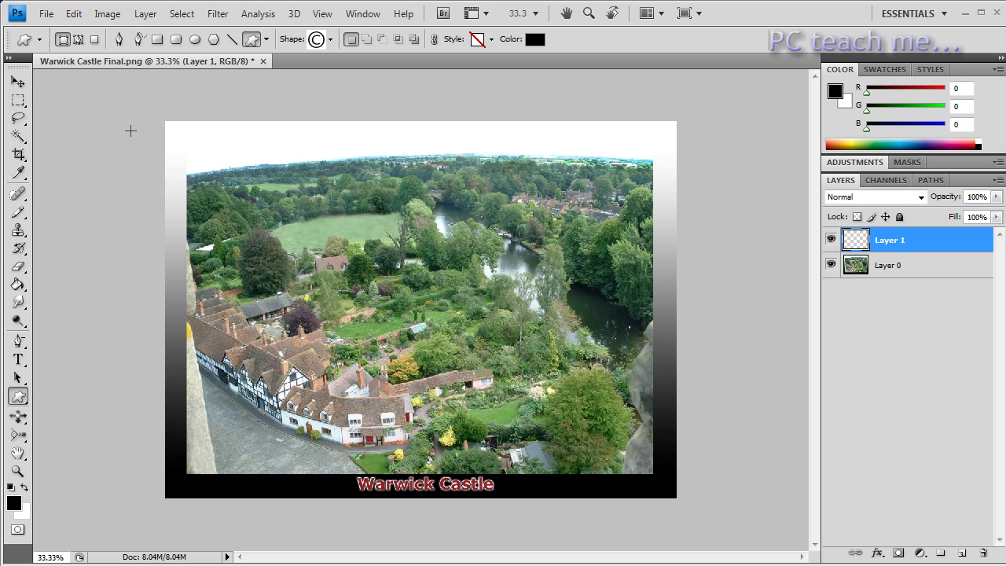
pyautogui.click(330, 39)
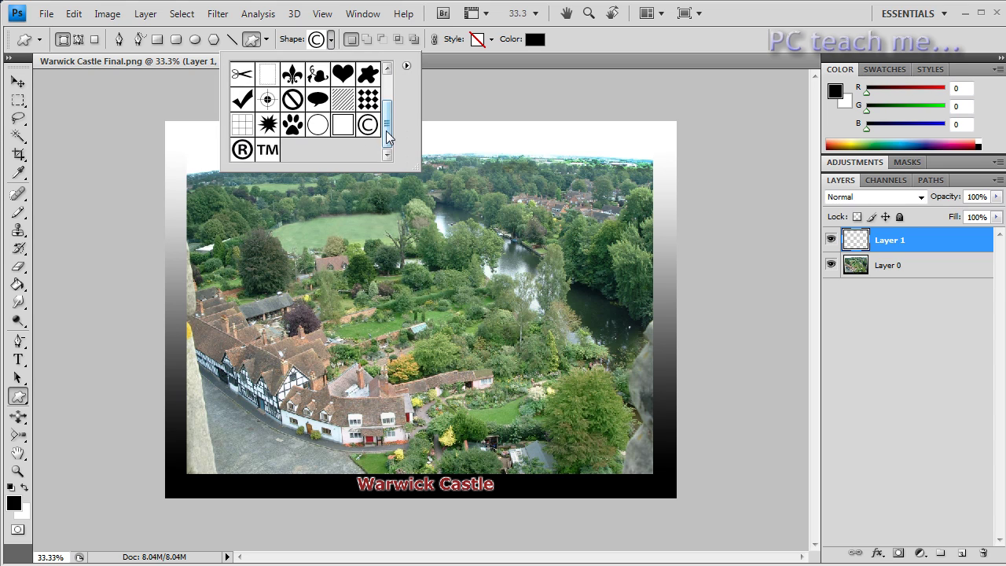
pyautogui.moveTo(388, 127); pyautogui.dragTo(393, 99)
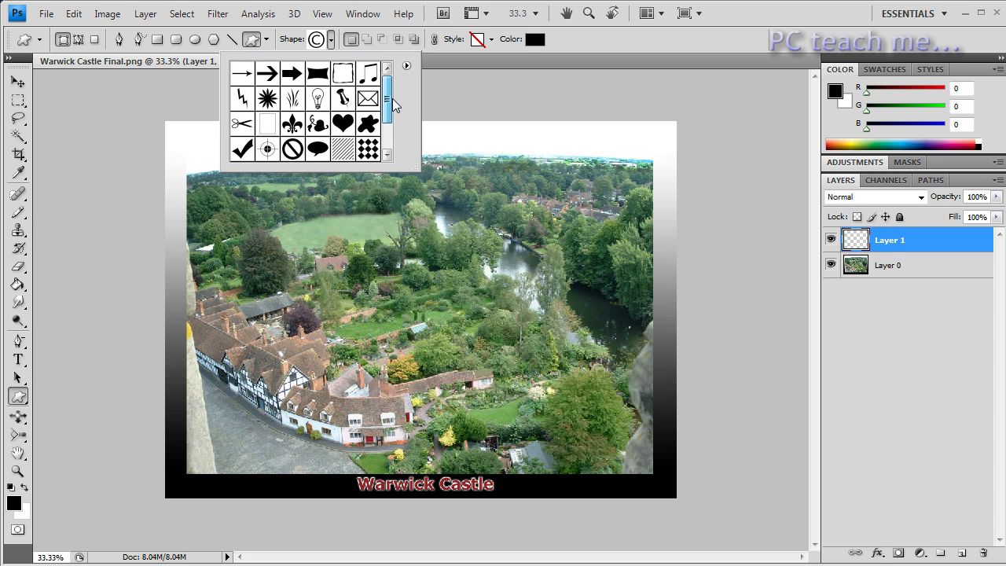
pyautogui.scroll(-2, 393, 91)
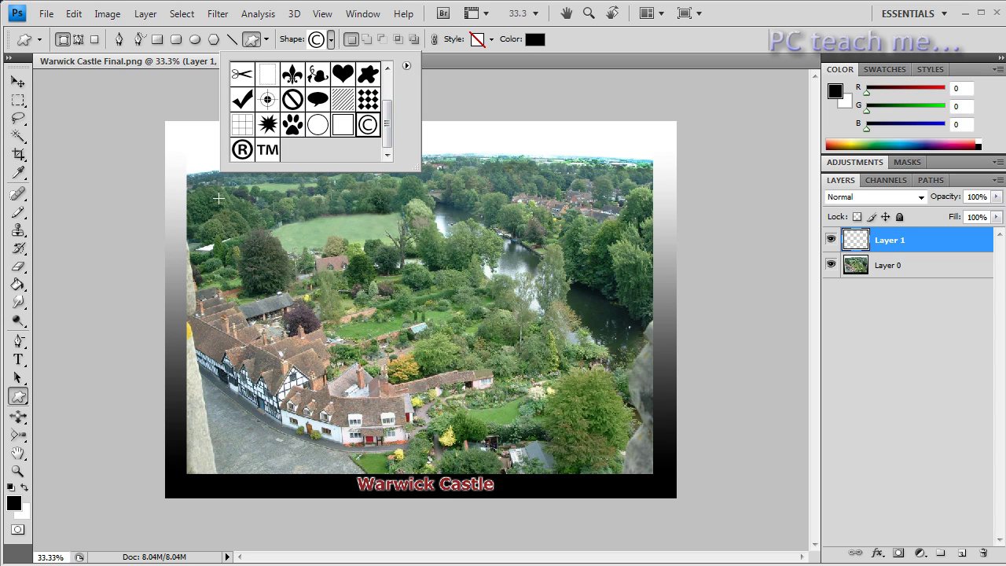
pyautogui.moveTo(211, 191); pyautogui.dragTo(272, 253)
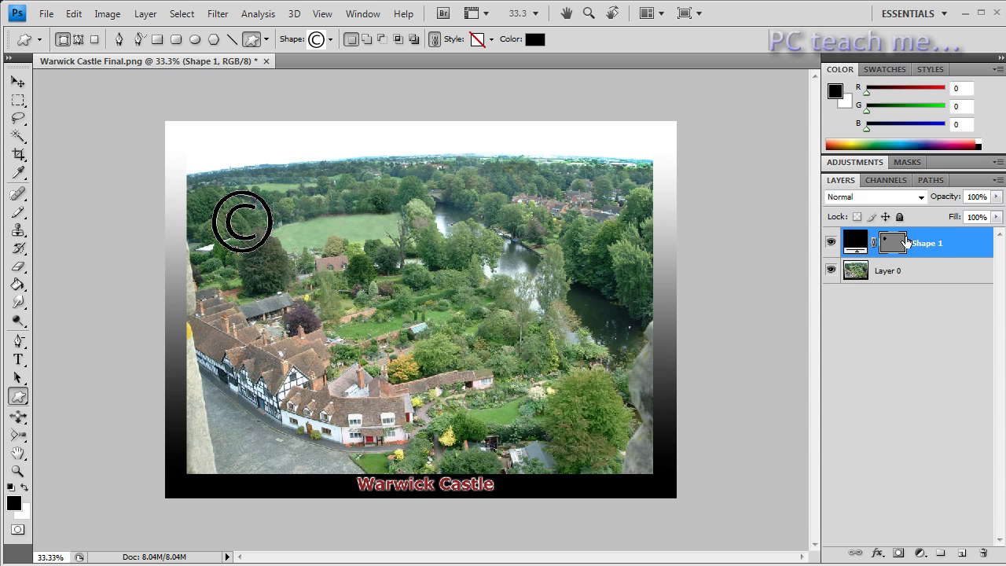
# Step: Rasterize the © shape and emboss it at 135°, height 9 pixels, amount 192%
pyautogui.click(218, 14)
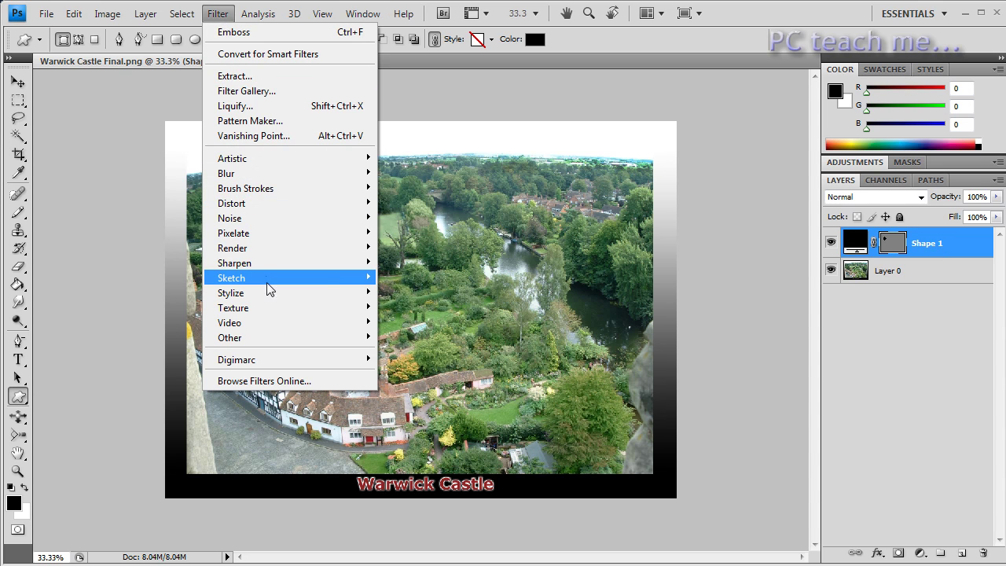
pyautogui.moveTo(268, 292)
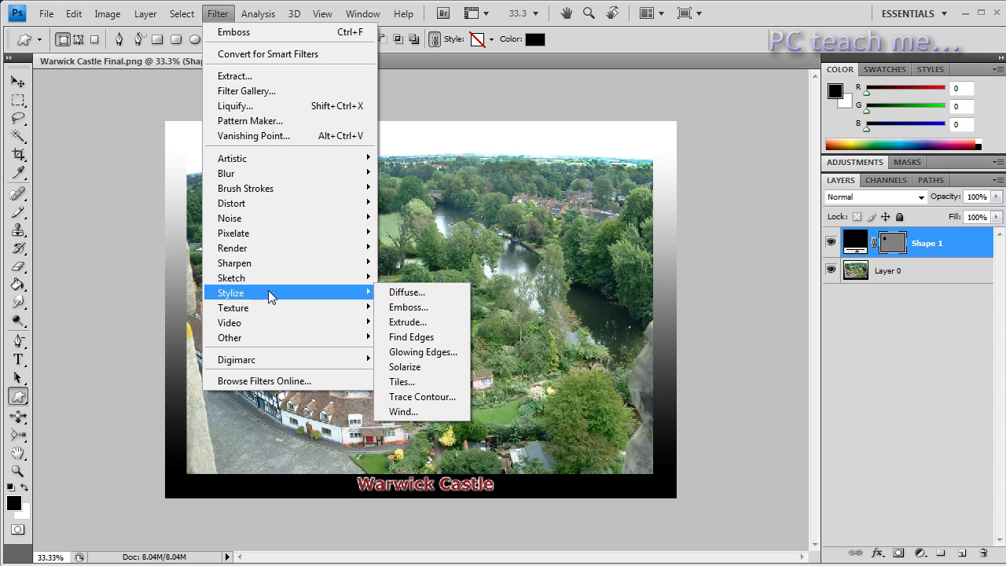
pyautogui.click(421, 309)
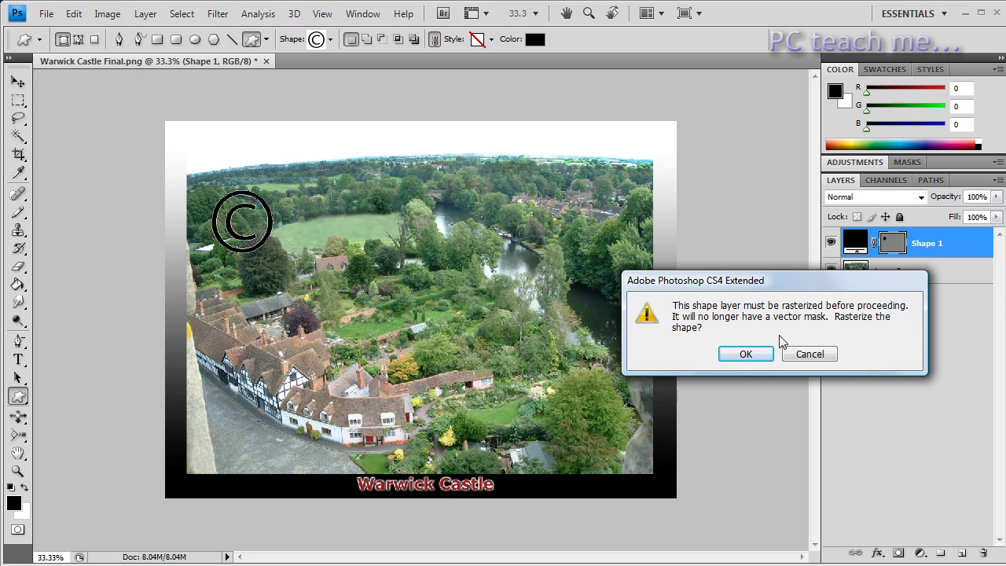
pyautogui.click(750, 359)
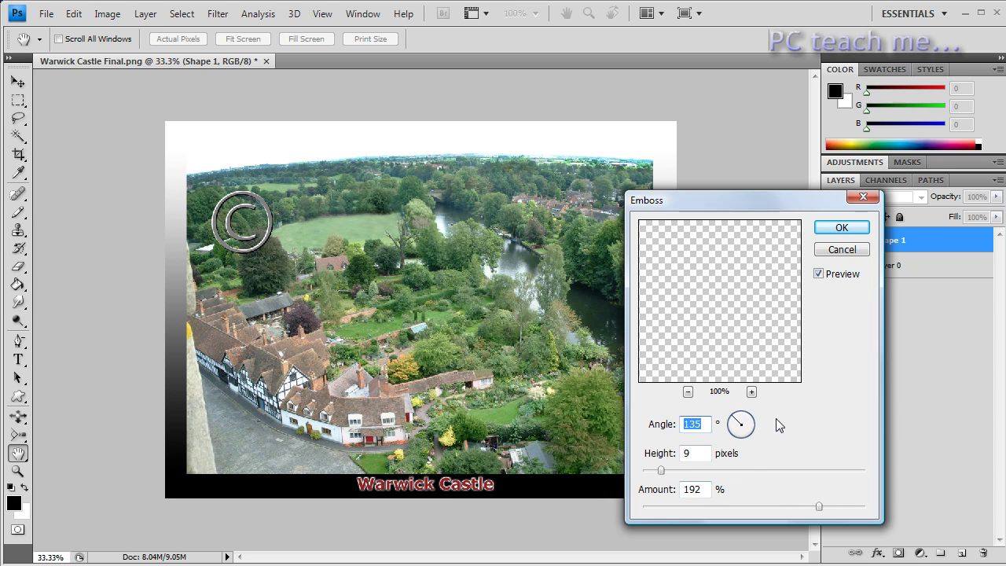
pyautogui.click(842, 228)
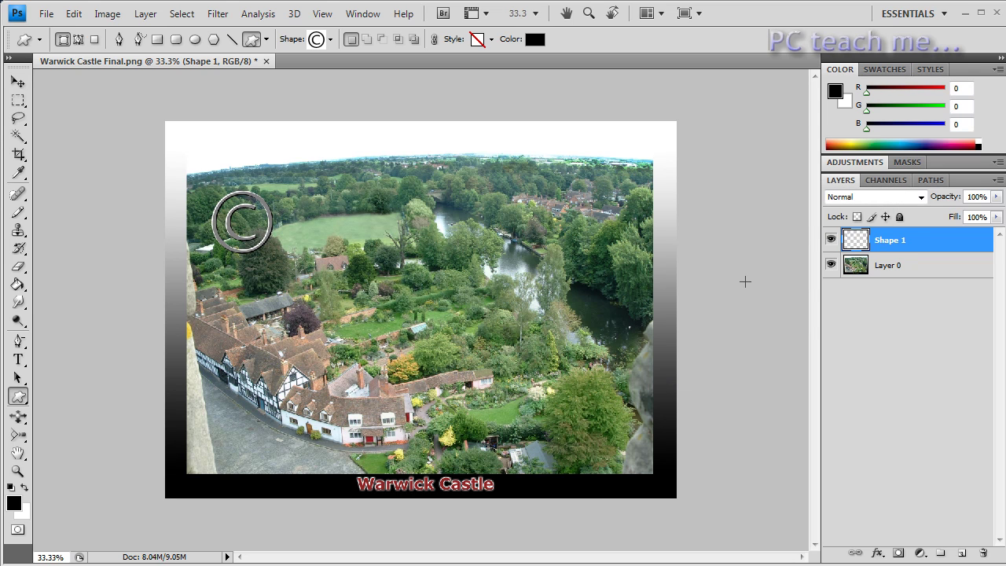
# Step: Drag the embossed © to the photo's centre and set its layer to Vivid Light
pyautogui.click(18, 82)
pyautogui.moveTo(263, 211); pyautogui.dragTo(433, 297)
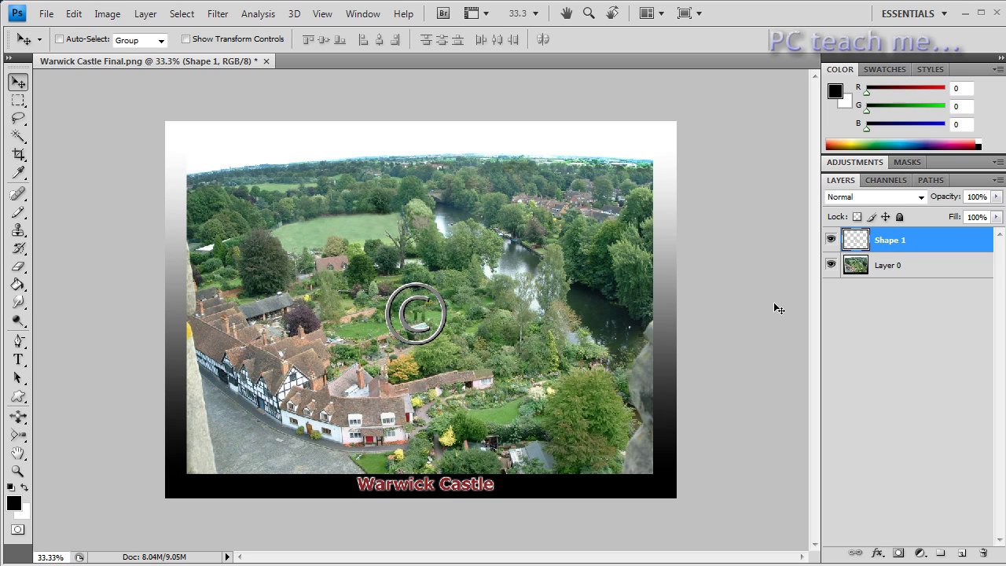
pyautogui.click(920, 196)
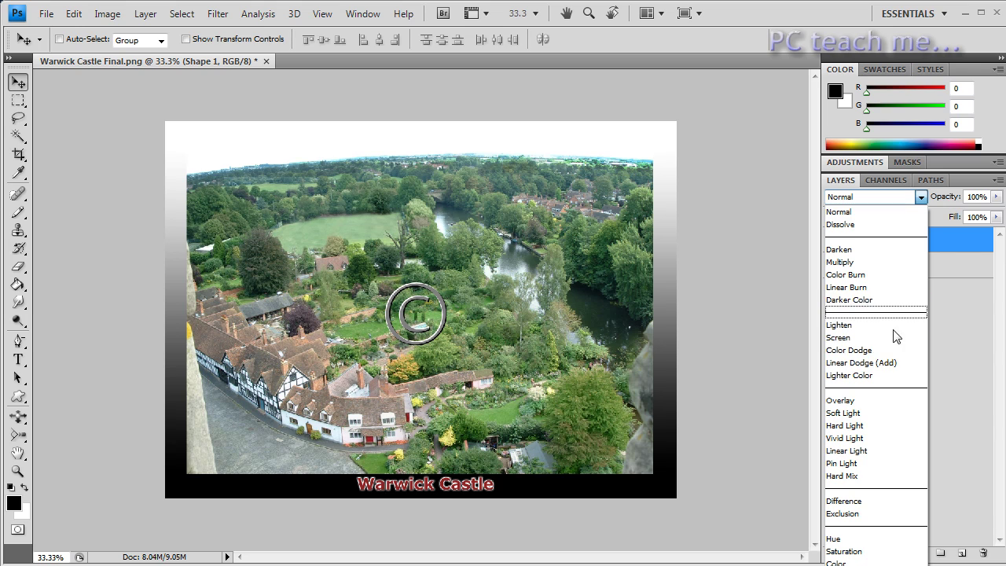
pyautogui.click(865, 439)
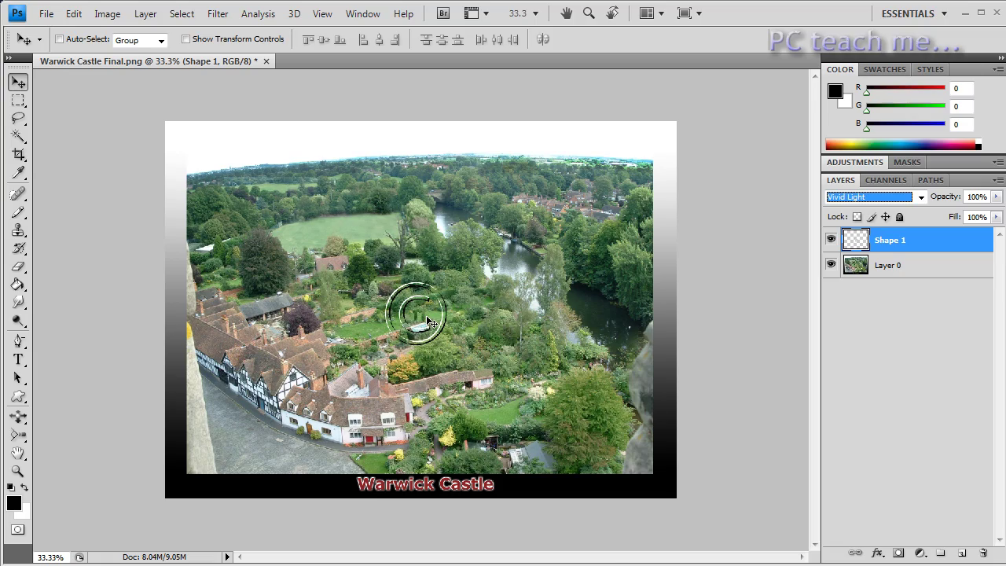
# Step: Zoom in to 200% to inspect the © watermark's edges, then back to 66.7%
pyautogui.hotkey('ctrl', '+')
pyautogui.hotkey('ctrl', '+')
pyautogui.hotkey('ctrl', '+')
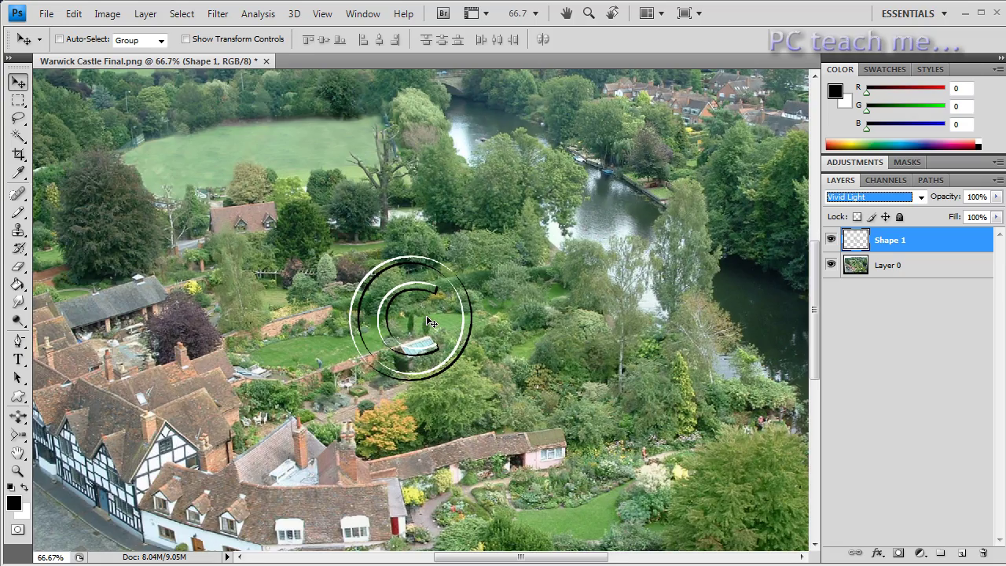
pyautogui.hotkey('ctrl', '+')
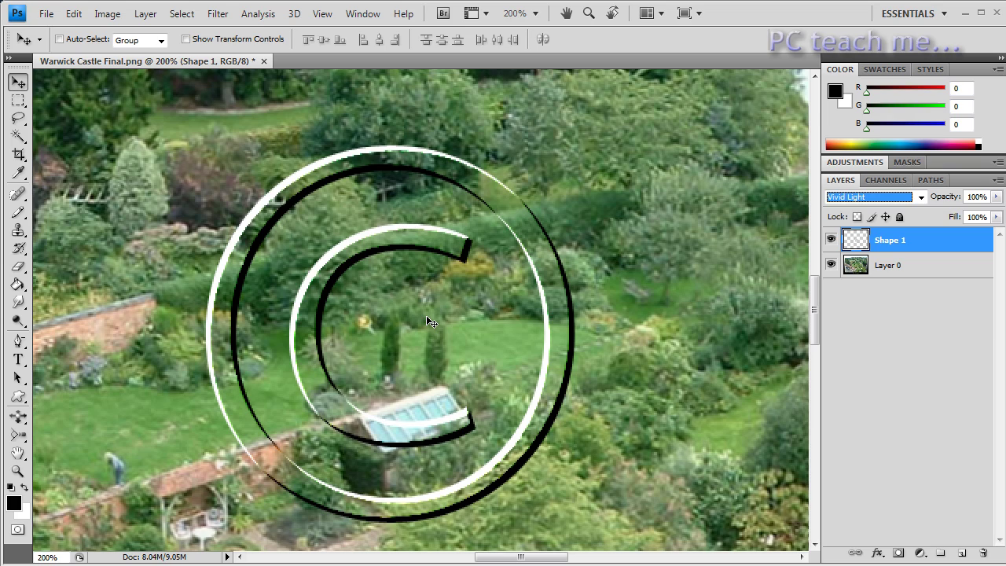
pyautogui.hotkey('ctrl', '-')
pyautogui.hotkey('ctrl', '-')
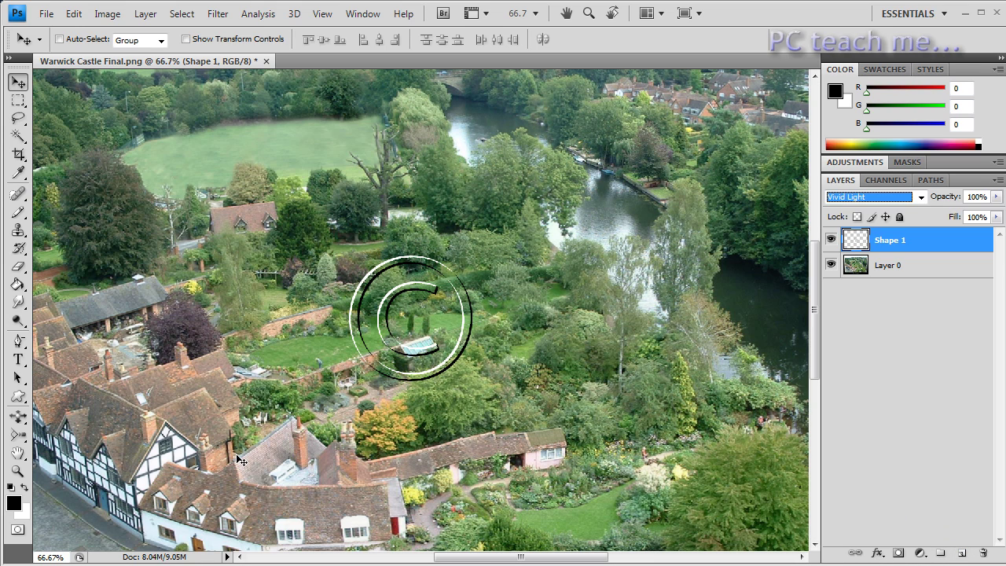
pyautogui.click(19, 362)
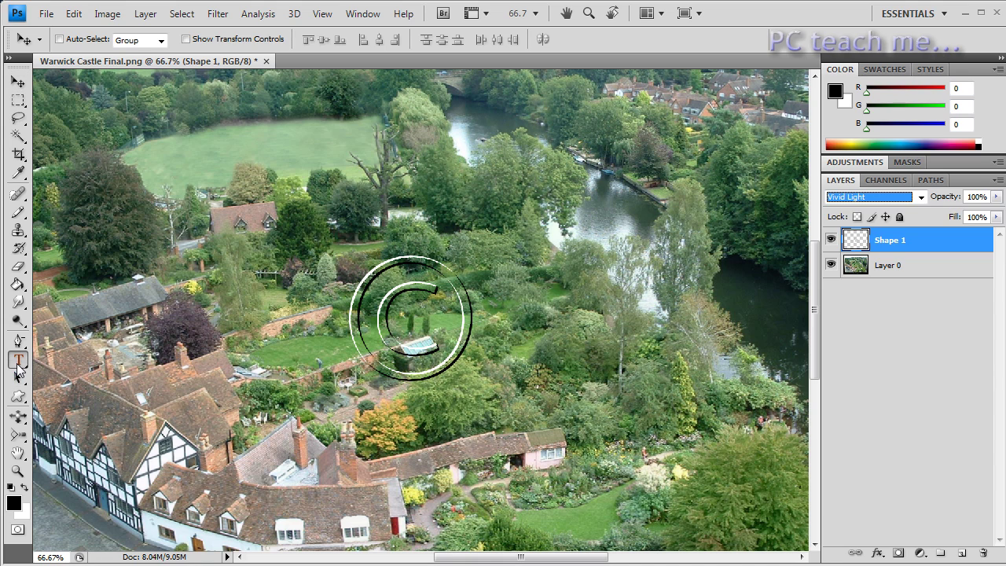
pyautogui.click(310, 409)
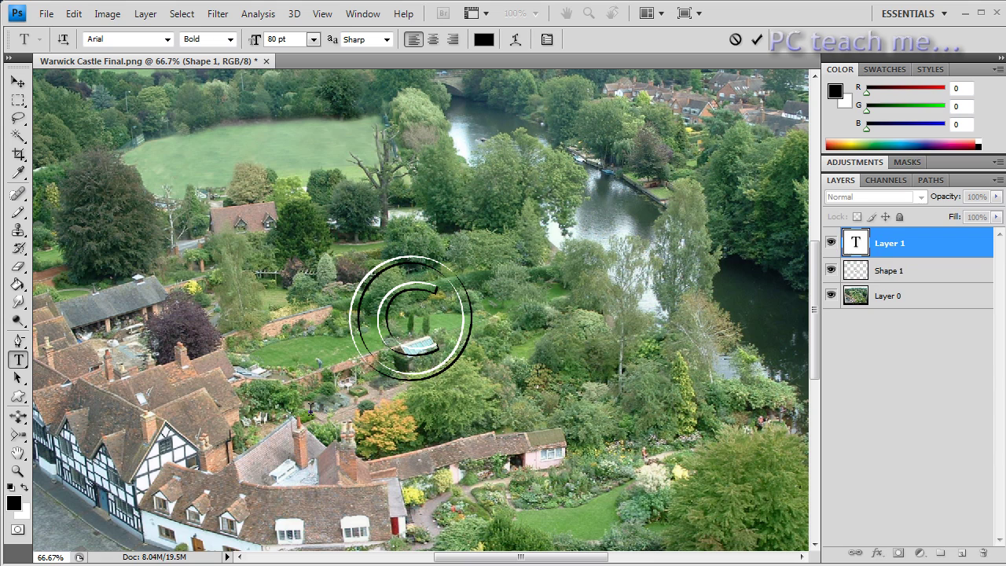
pyautogui.write('htt')
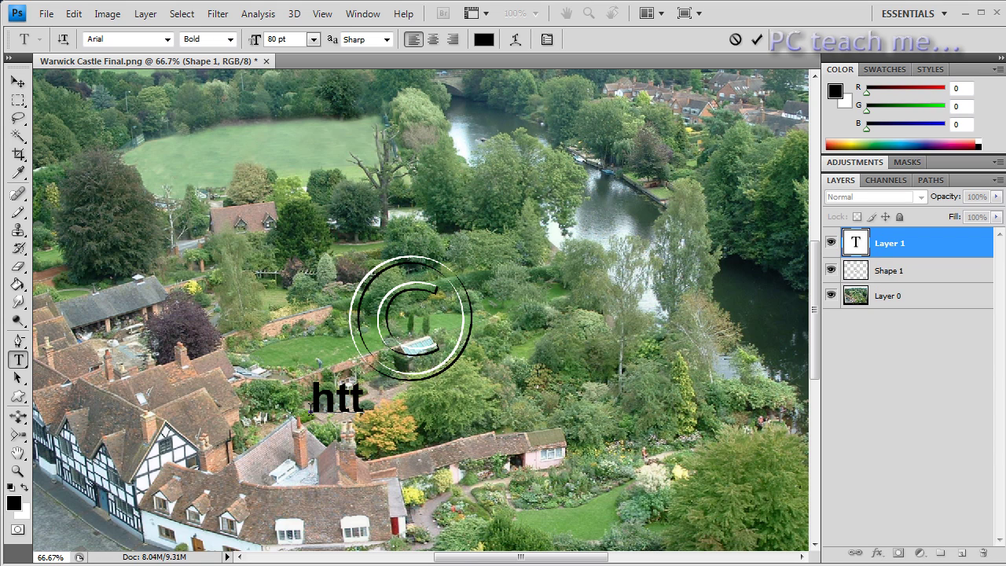
pyautogui.write('p:')
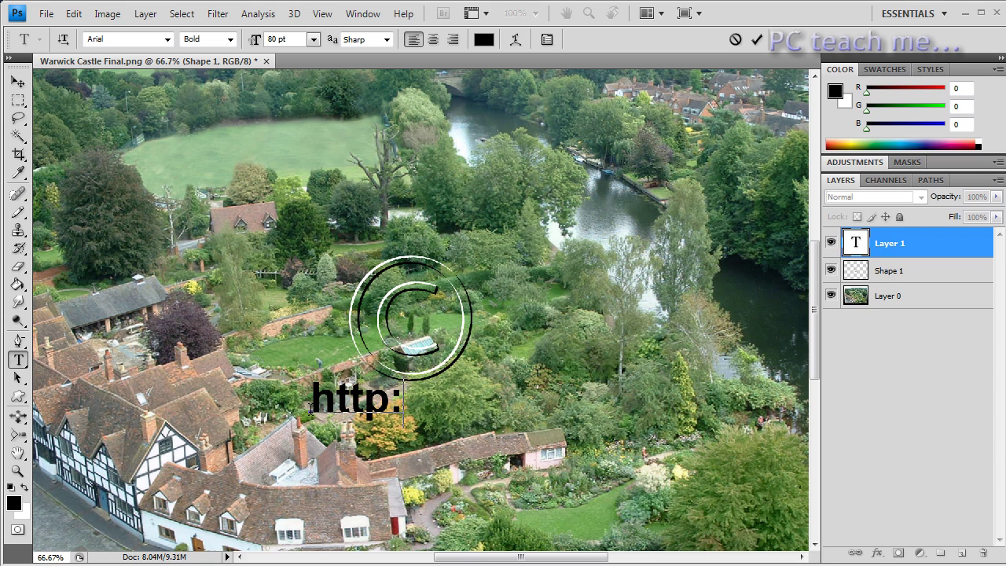
pyautogui.write('//pc')
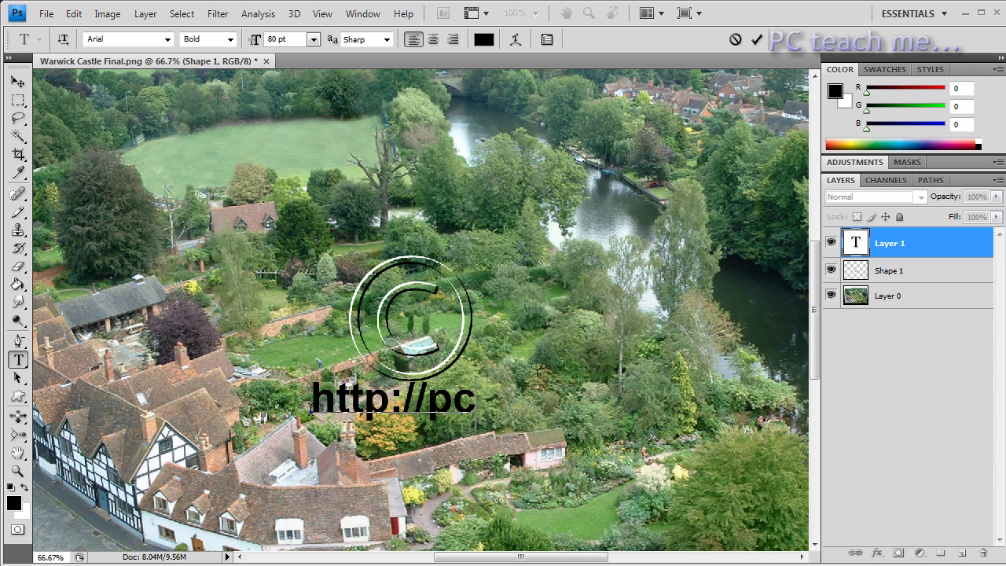
pyautogui.write('teach.')
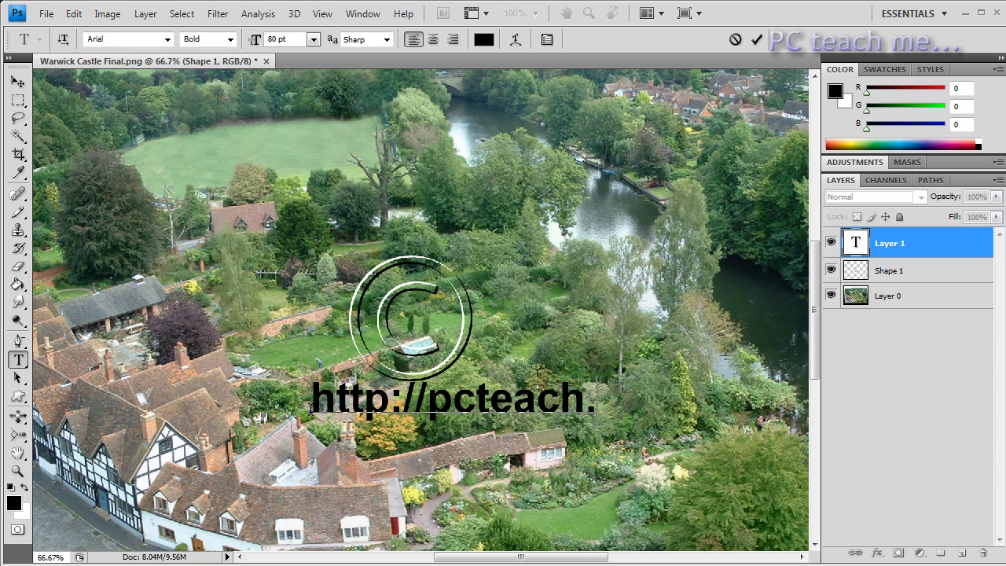
pyautogui.write('me')
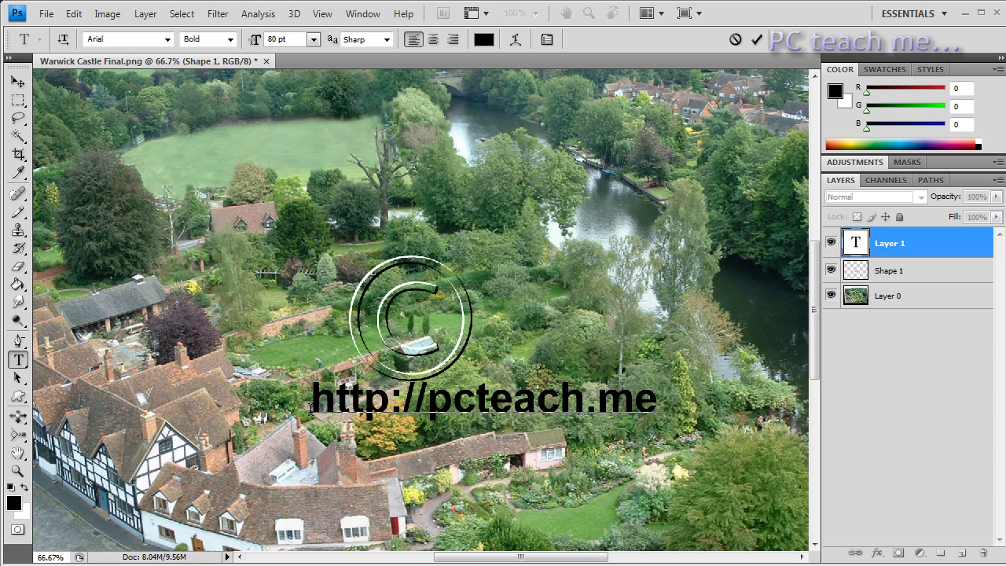
pyautogui.click(18, 82)
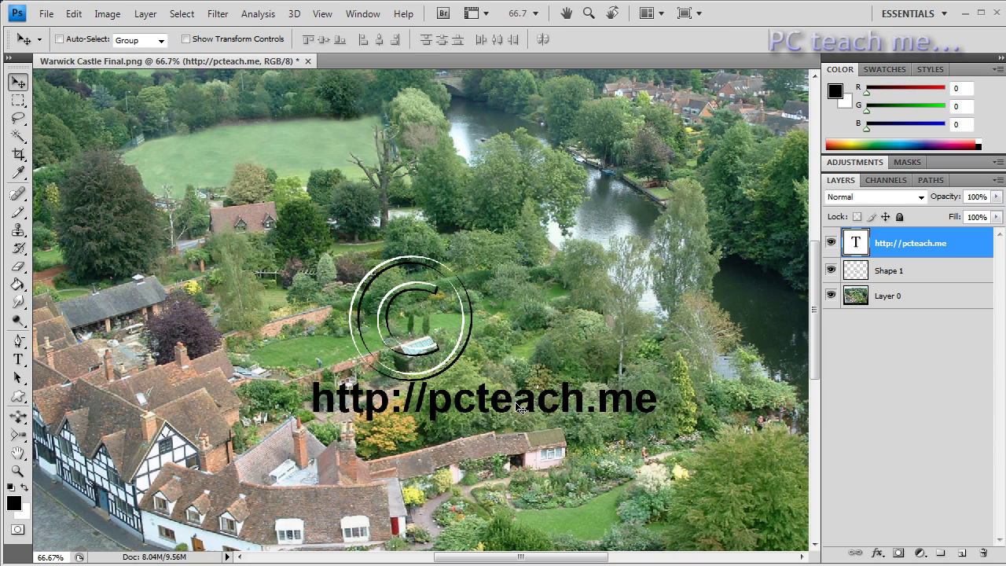
pyautogui.moveTo(521, 404); pyautogui.dragTo(459, 407)
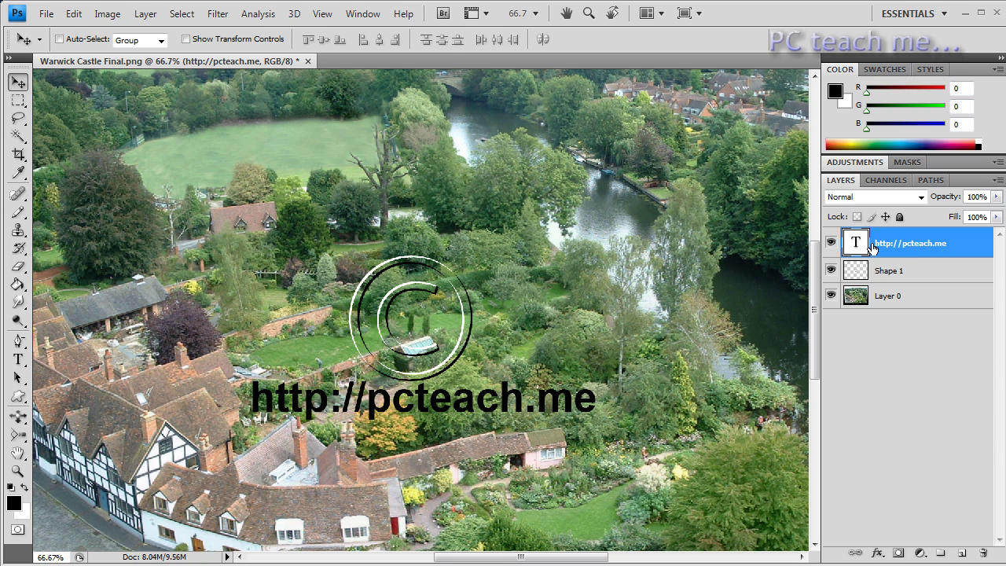
# Step: Rasterize the URL text layer and apply the Emboss filter to it
pyautogui.click(215, 15)
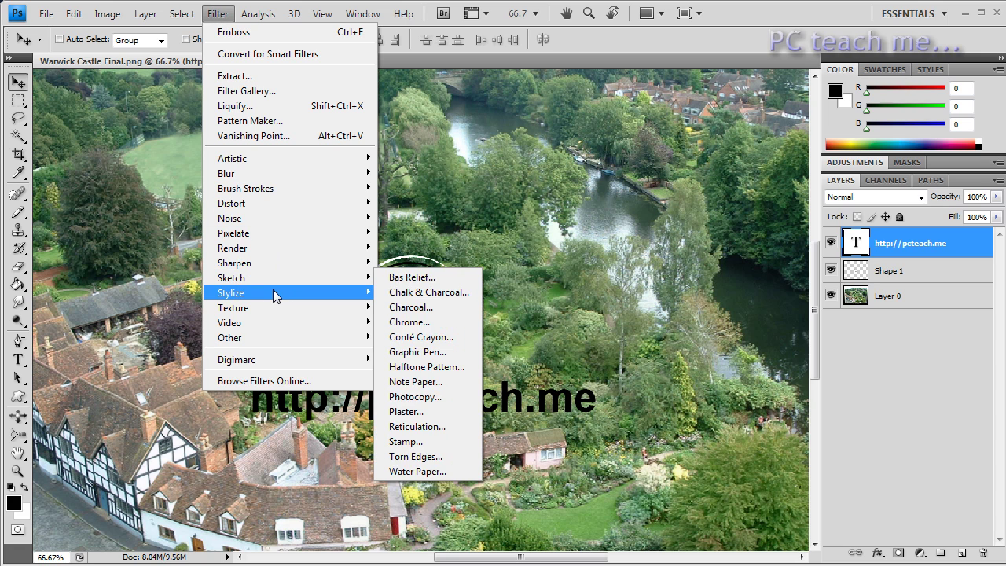
pyautogui.moveTo(284, 294)
pyautogui.click(416, 308)
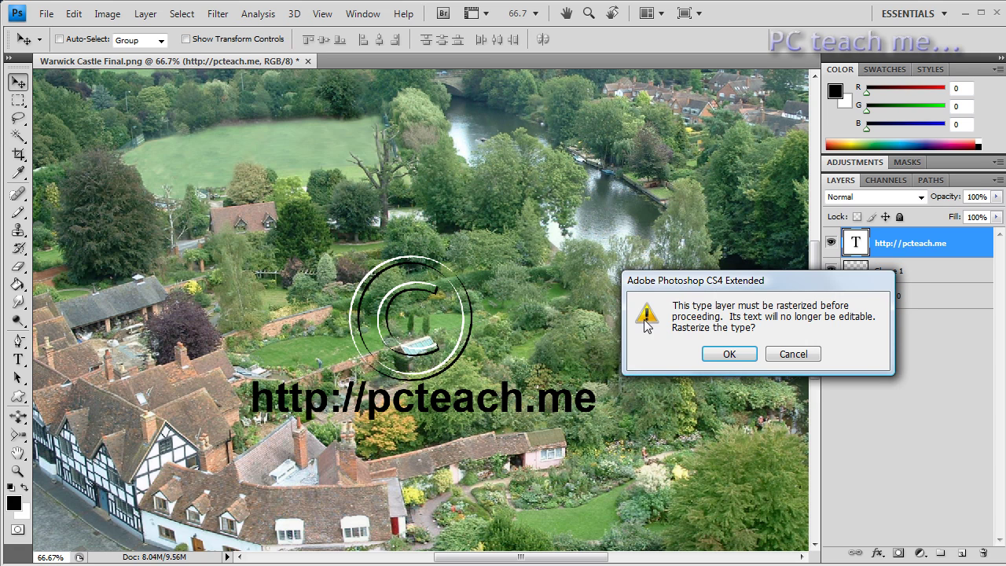
pyautogui.click(729, 355)
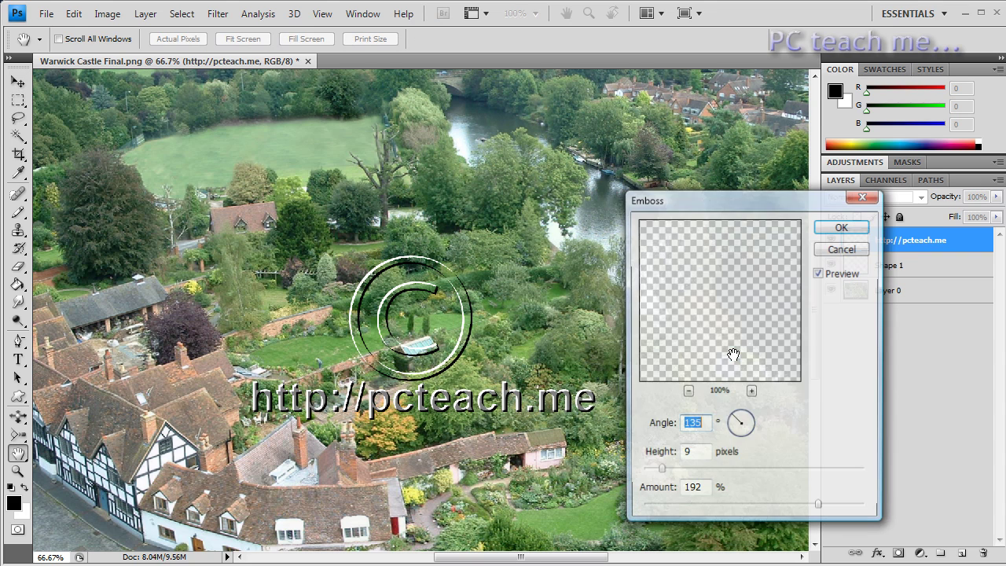
pyautogui.click(859, 231)
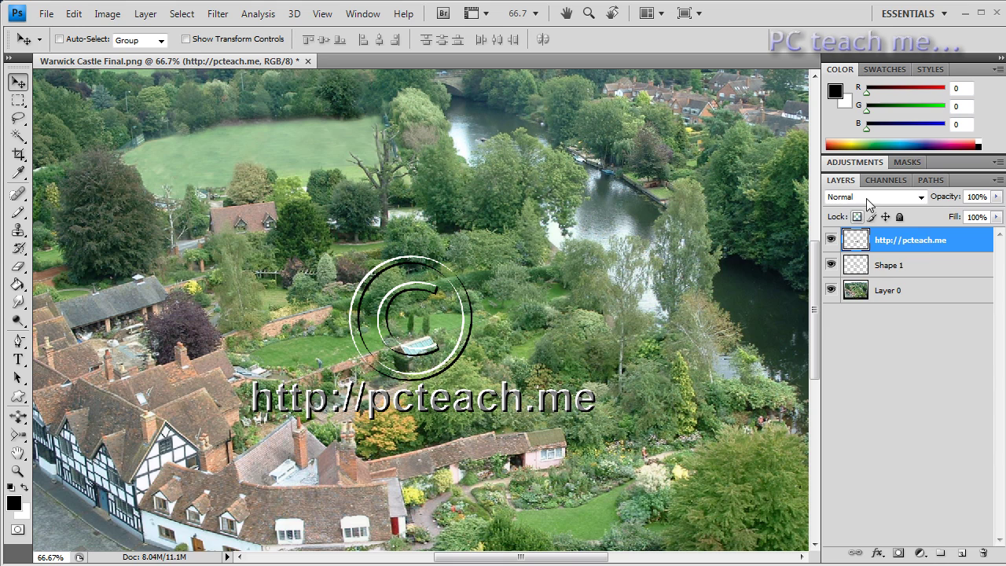
# Step: Set the URL layer's blend mode to Vivid Light and zoom out to the whole image
pyautogui.click(869, 198)
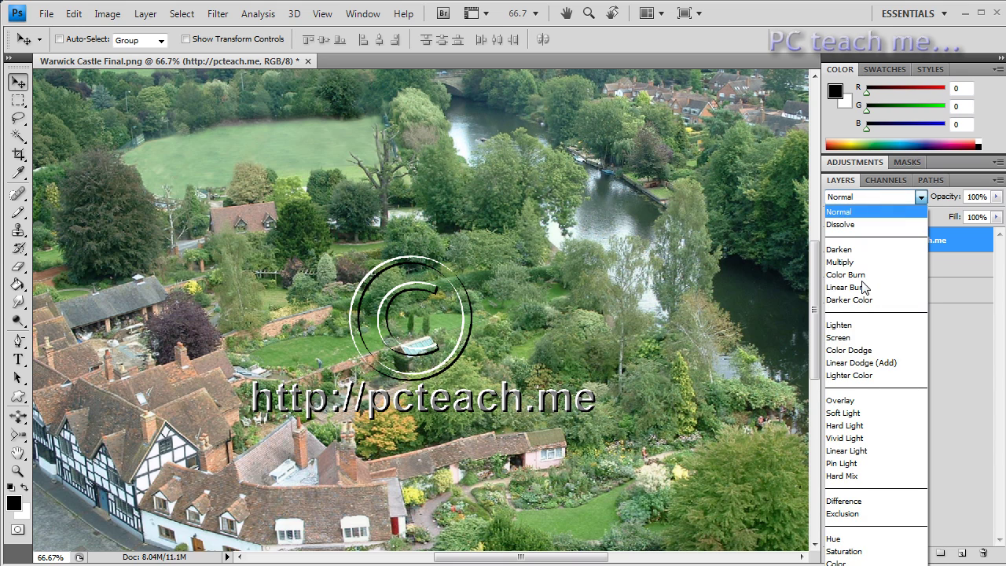
pyautogui.click(859, 439)
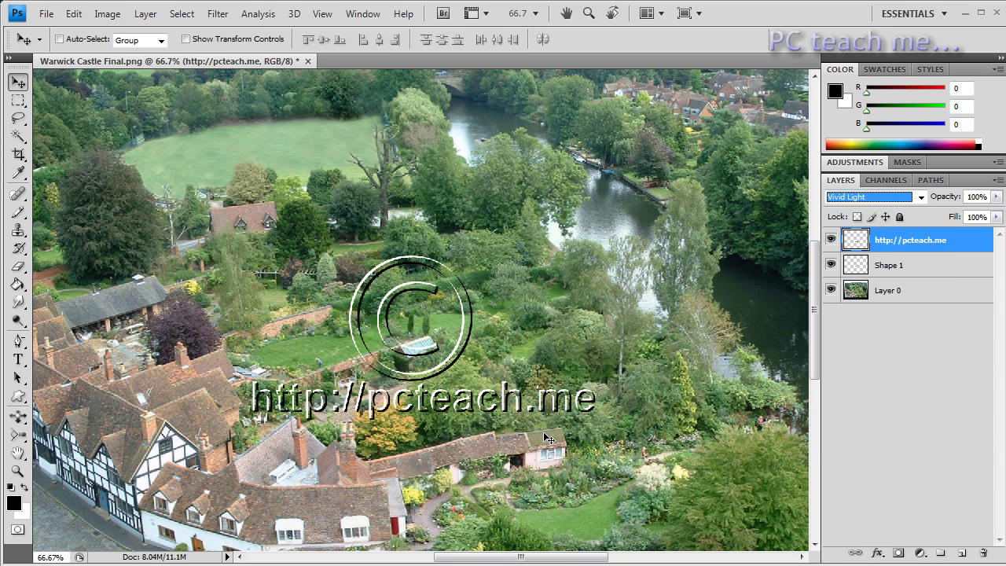
pyautogui.hotkey('ctrl', '-')
pyautogui.hotkey('ctrl', '-')
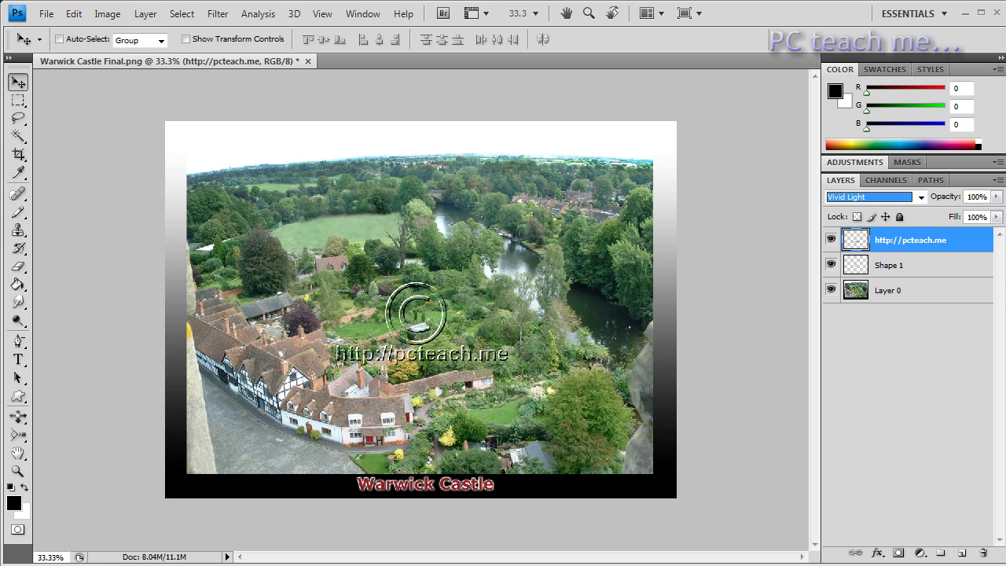
pyautogui.press('Return')
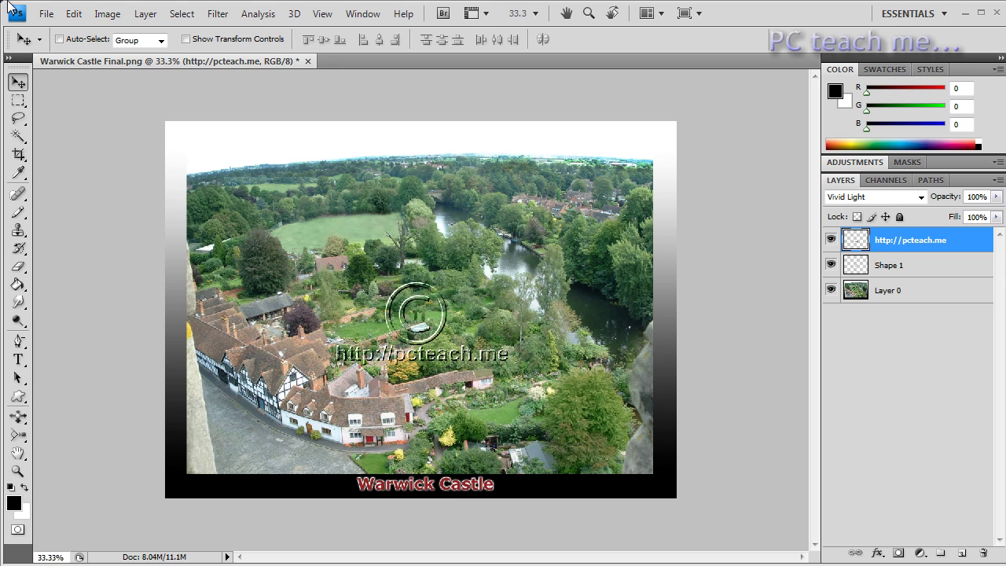
# Step: Show the File Info dialog fully on screen, on its Description page
pyautogui.click(46, 14)
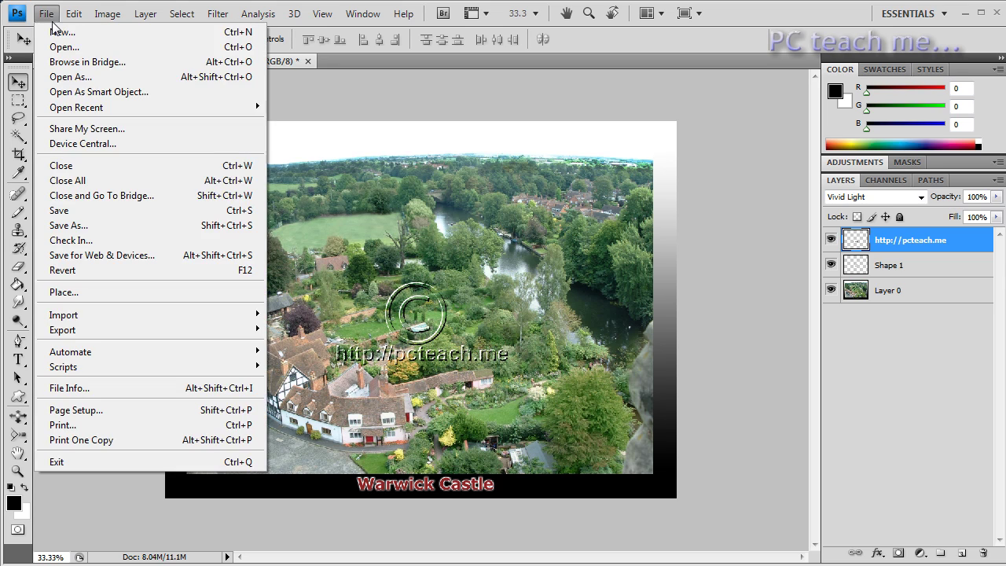
pyautogui.click(114, 388)
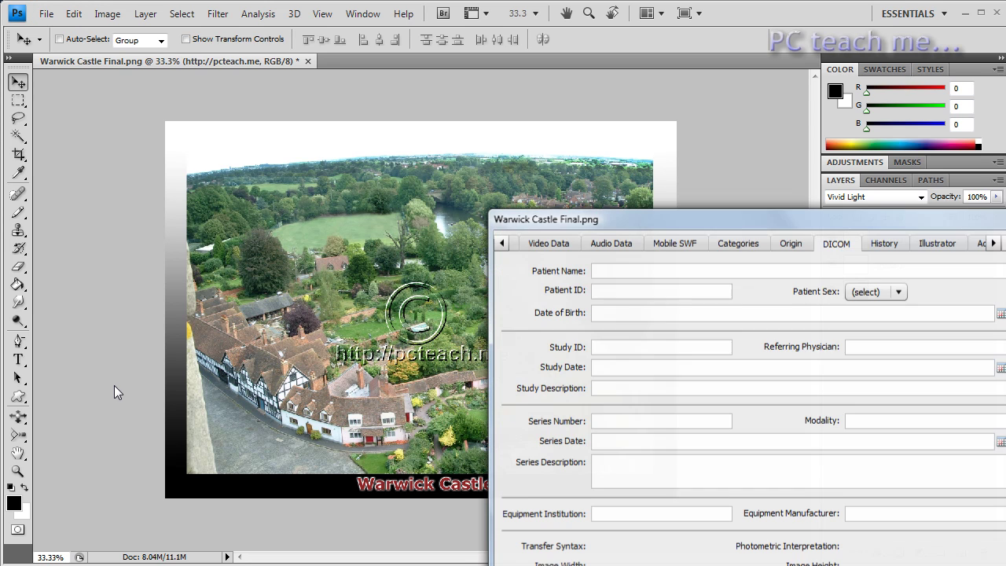
pyautogui.moveTo(719, 218); pyautogui.dragTo(438, 55)
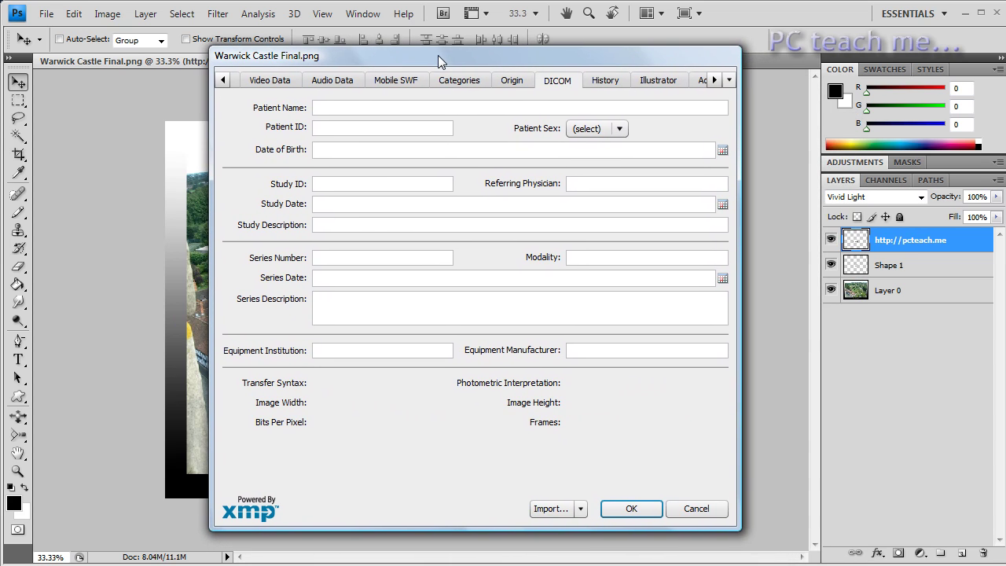
pyautogui.click(223, 79)
pyautogui.click(223, 79)
pyautogui.click(223, 80)
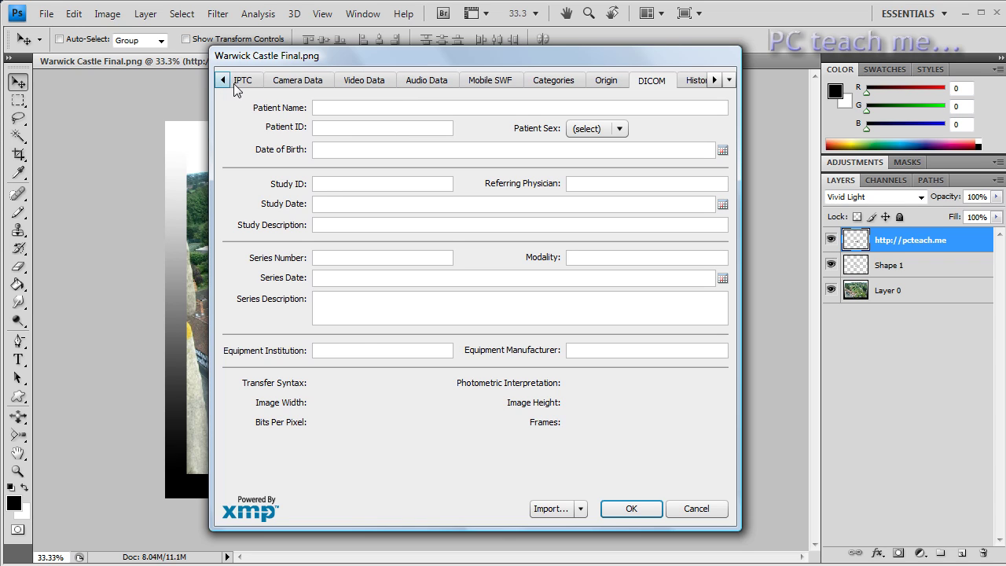
pyautogui.click(308, 82)
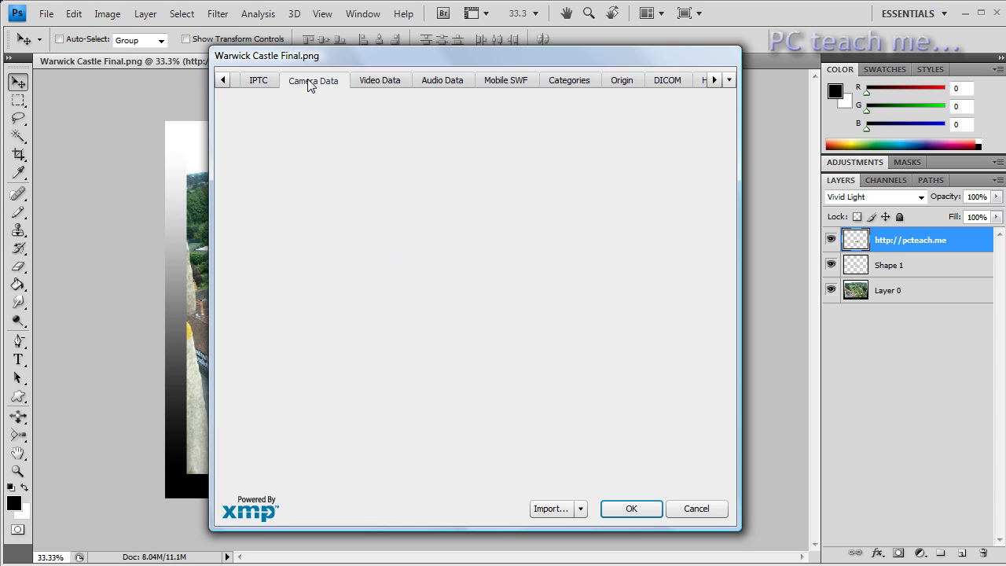
pyautogui.click(222, 79)
pyautogui.click(222, 80)
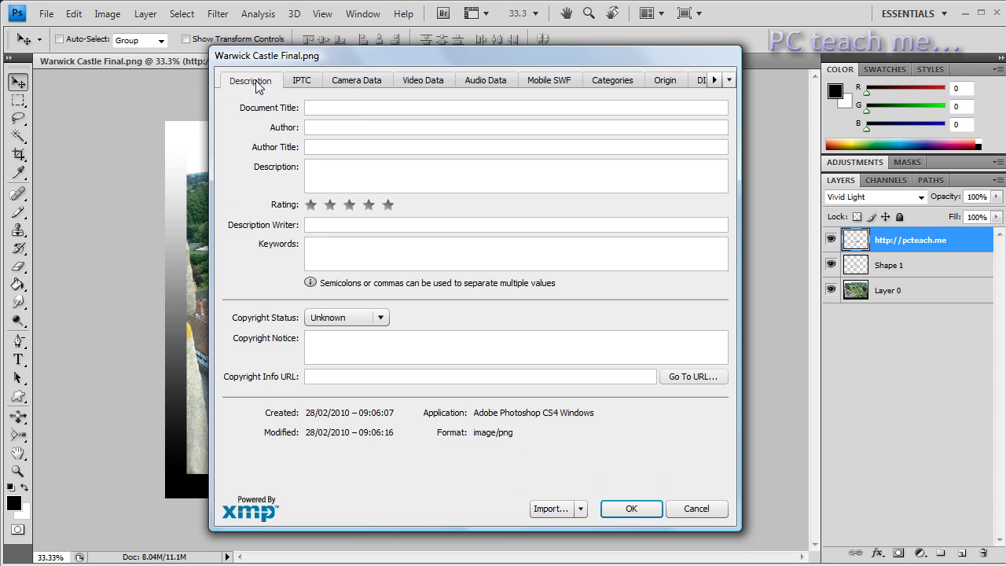
# Step: Set Copyright Status to Copyrighted with the notice 'Oi! Dont steal this cauase its mine'
pyautogui.click(382, 317)
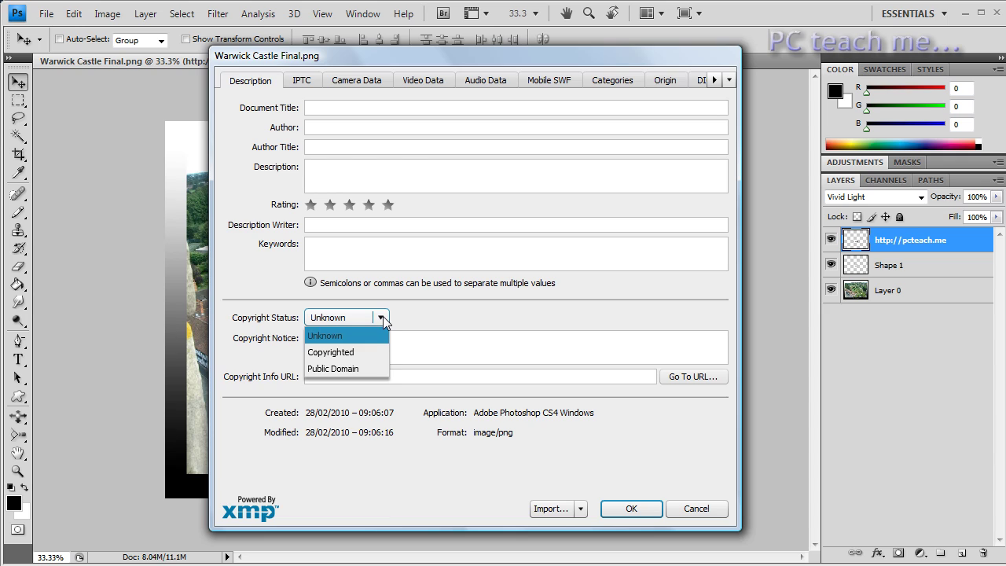
pyautogui.click(358, 352)
pyautogui.click(330, 342)
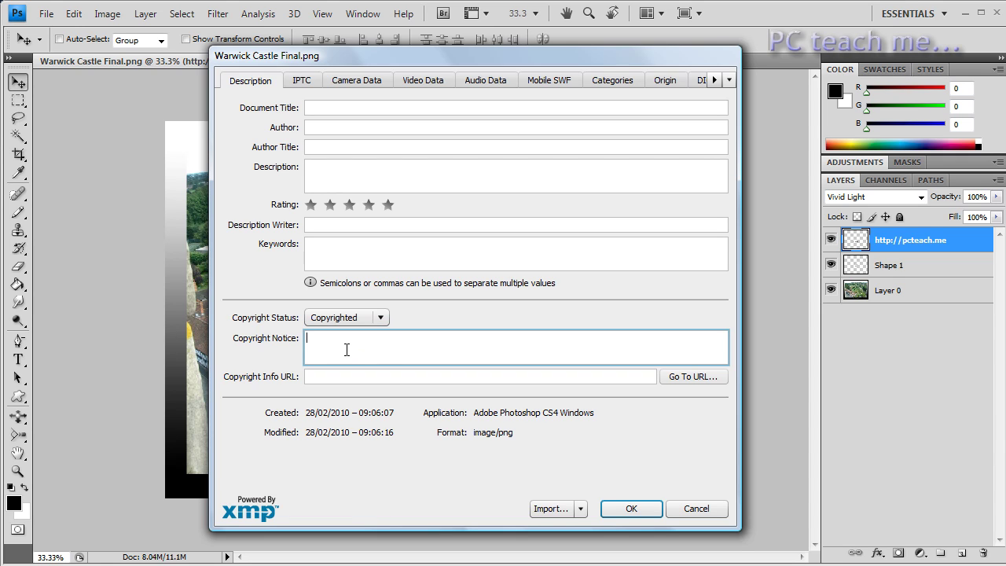
pyautogui.write('o')
pyautogui.press('BackSpace')
pyautogui.write('Oi! Dont steal this cauase its mine!!!')
pyautogui.click(356, 226)
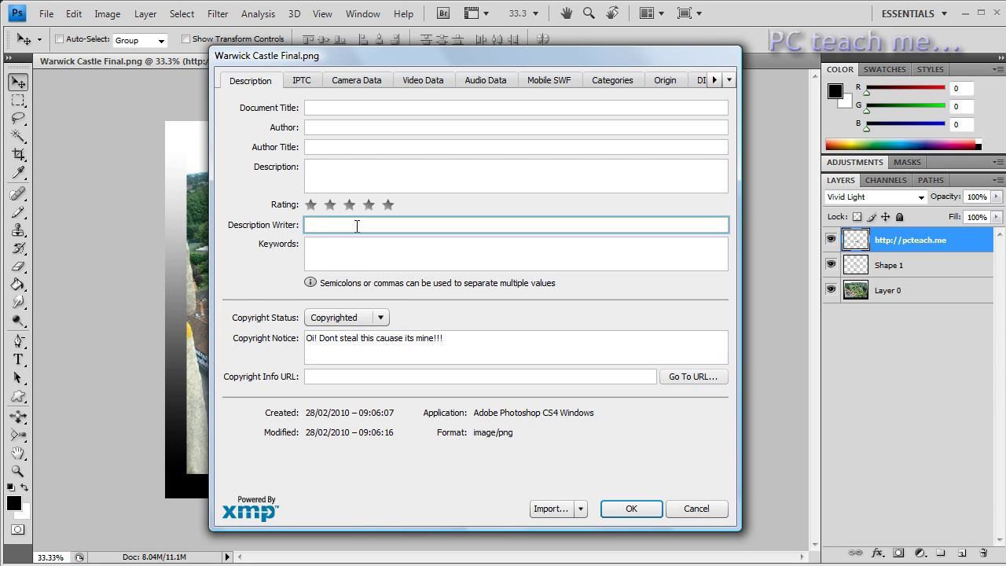
pyautogui.write('Jon')
pyautogui.click(333, 376)
pyautogui.write('http://')
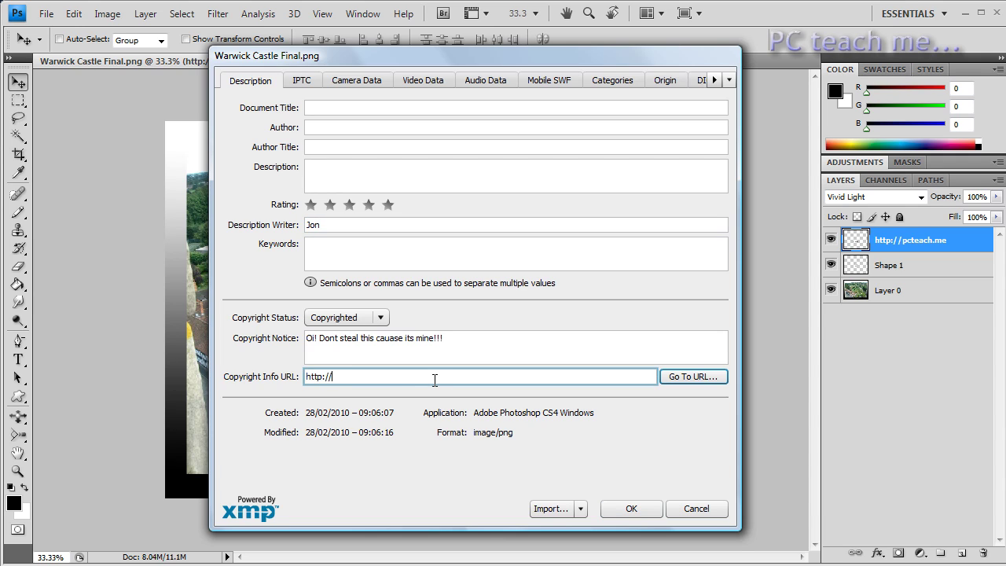
pyautogui.write('pcteach.me')
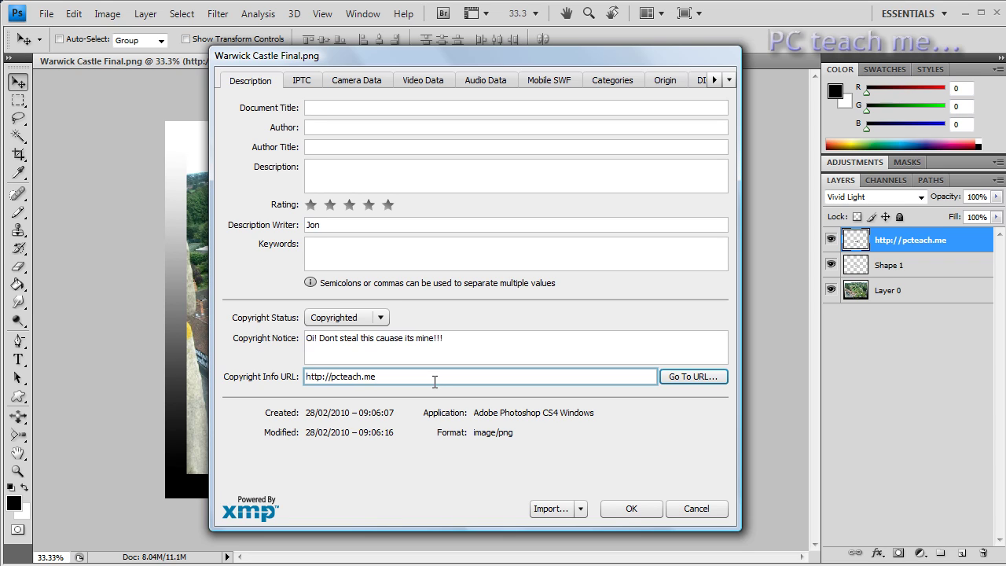
pyautogui.click(630, 509)
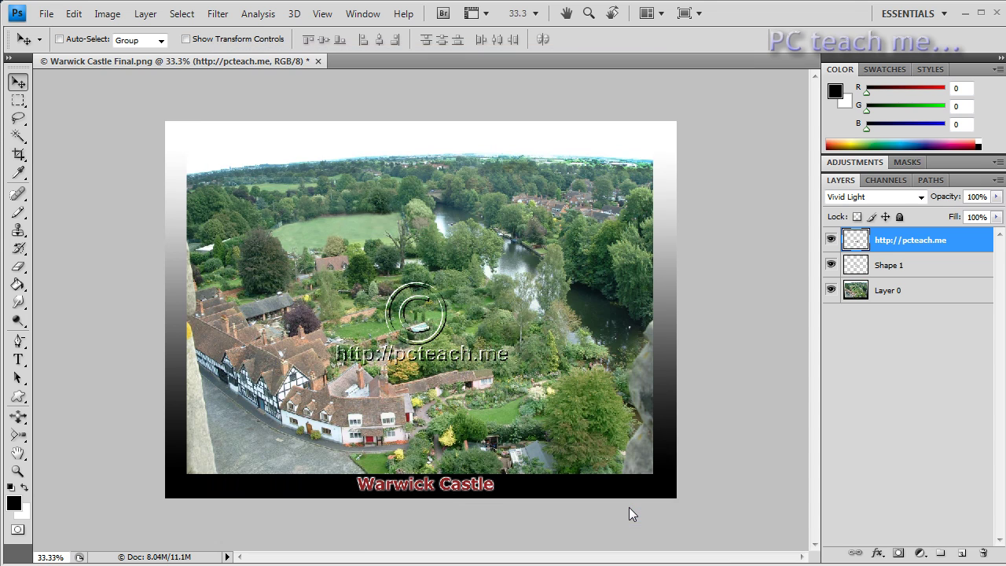